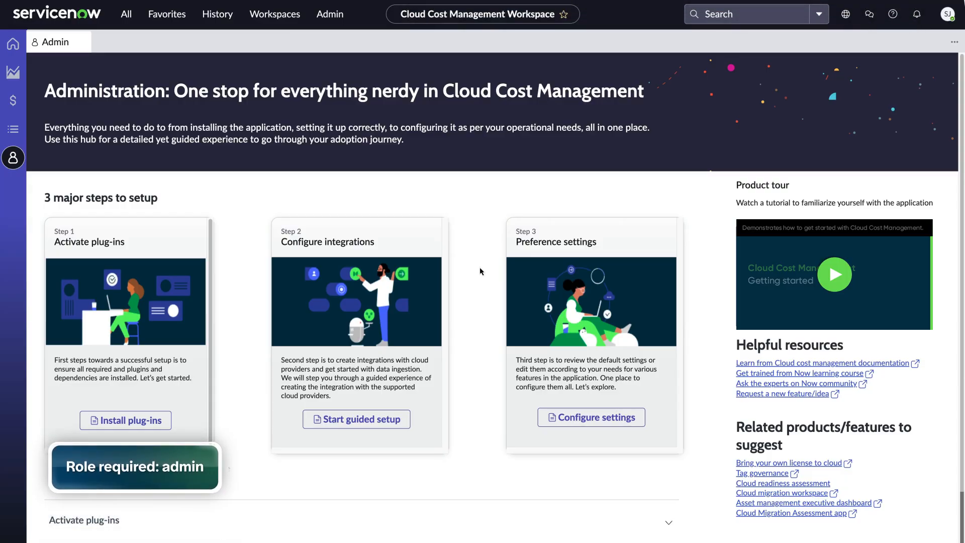
Review the Activate plug-ins section for the installation status of the plug-ins used by Cloud Cost Management.
left_click(130, 421)
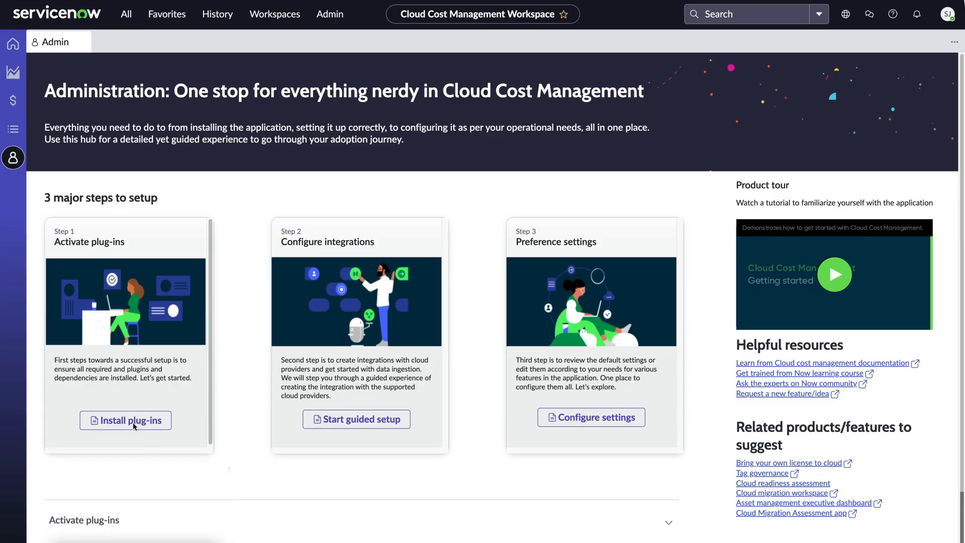
left_click(669, 523)
scroll(669, 523, "down", 5)
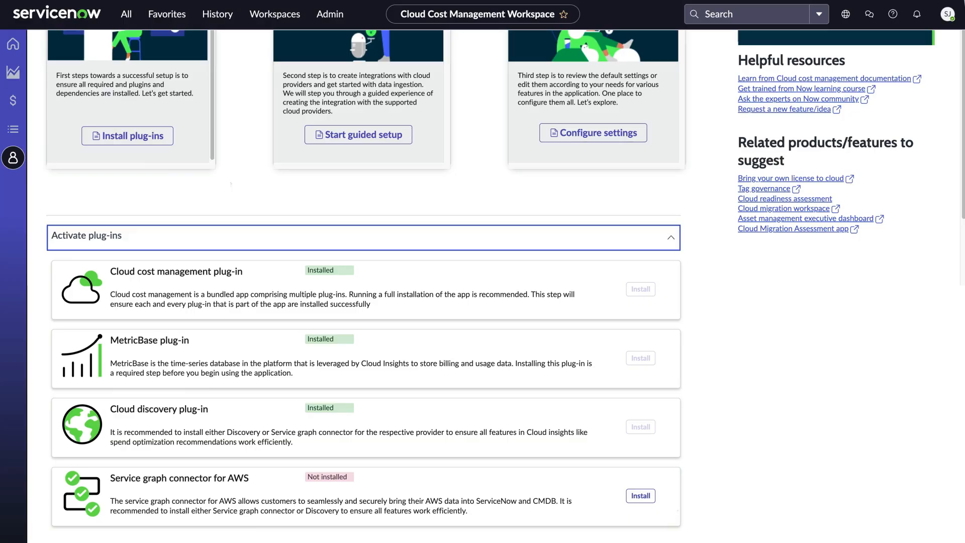
scroll(361, 302, "up", 6)
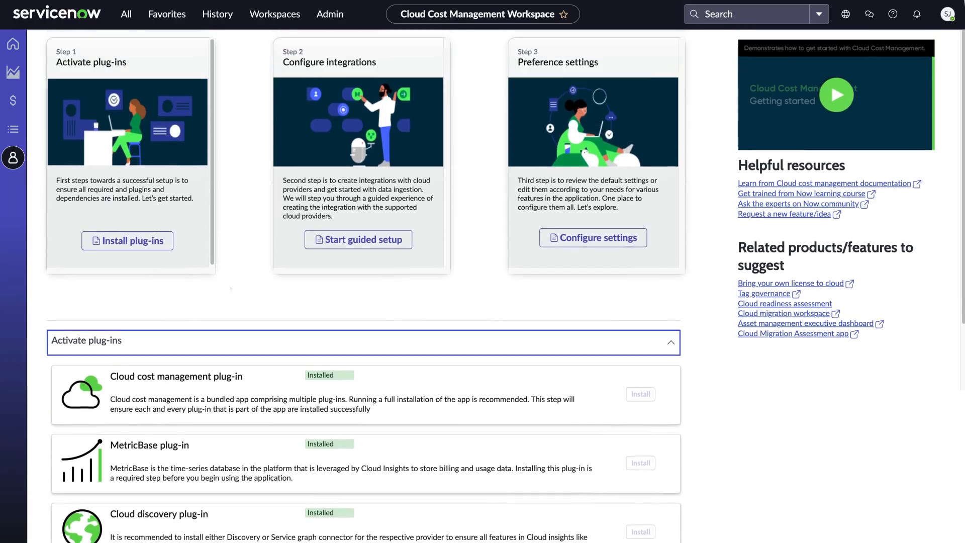
Review the AWS, Azure and GCP integration status under Create integrations, and open the preference settings.
left_click(361, 419)
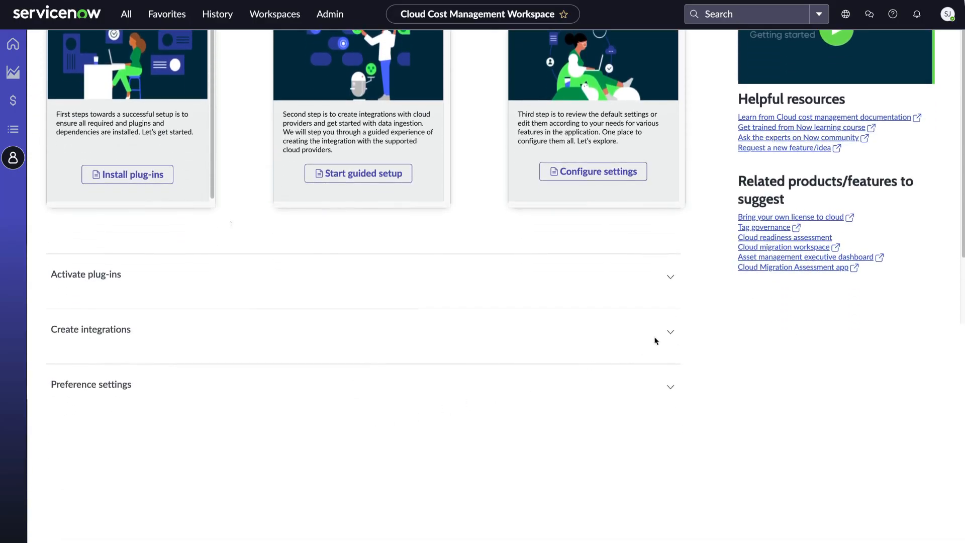
left_click(670, 332)
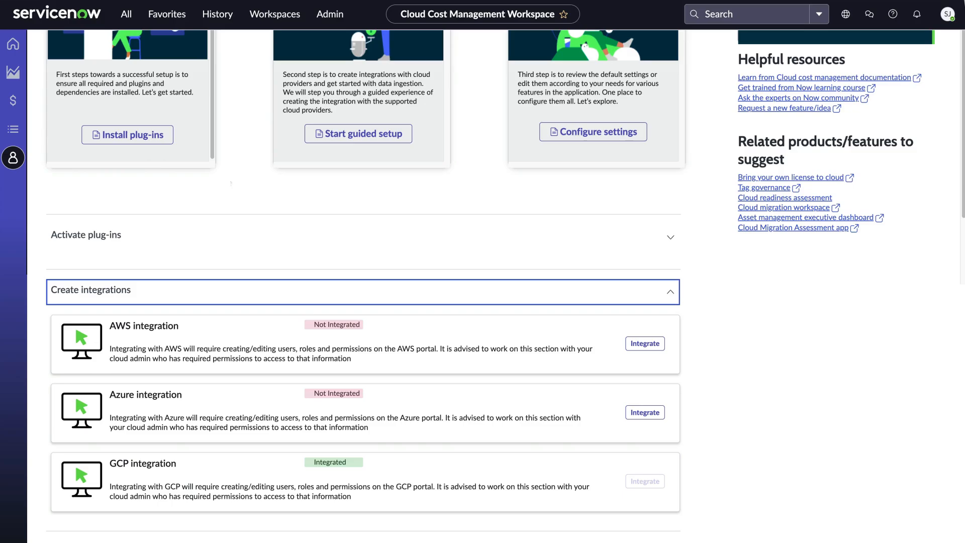
scroll(470, 470, "up", 5)
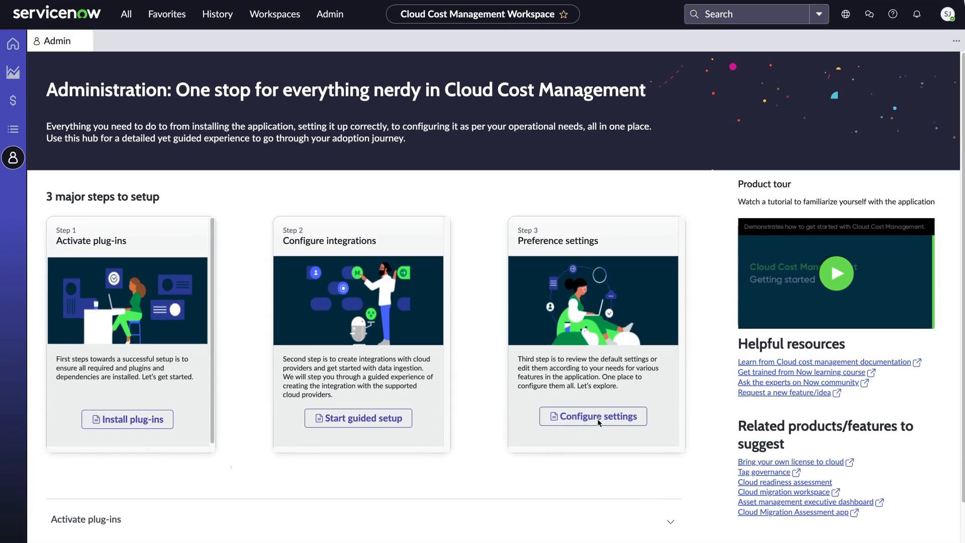
left_click(598, 421)
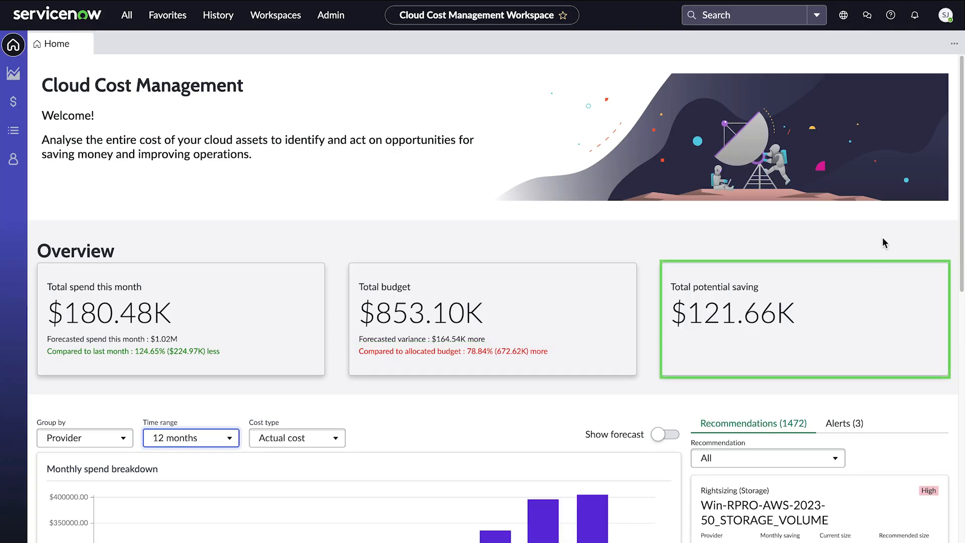
Set the time range of the home page's monthly spend breakdown to 9 months.
left_click_drag(961, 243, 951, 400)
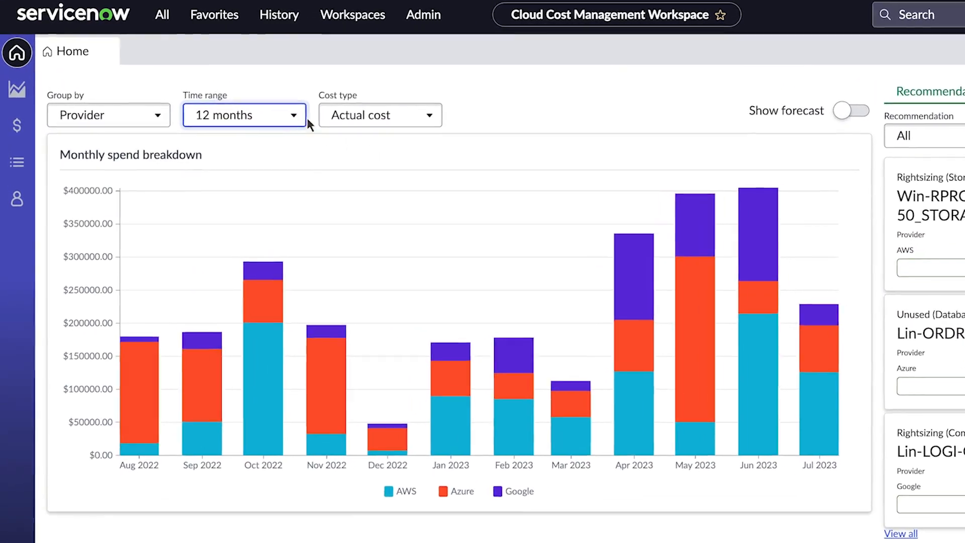
left_click(225, 120)
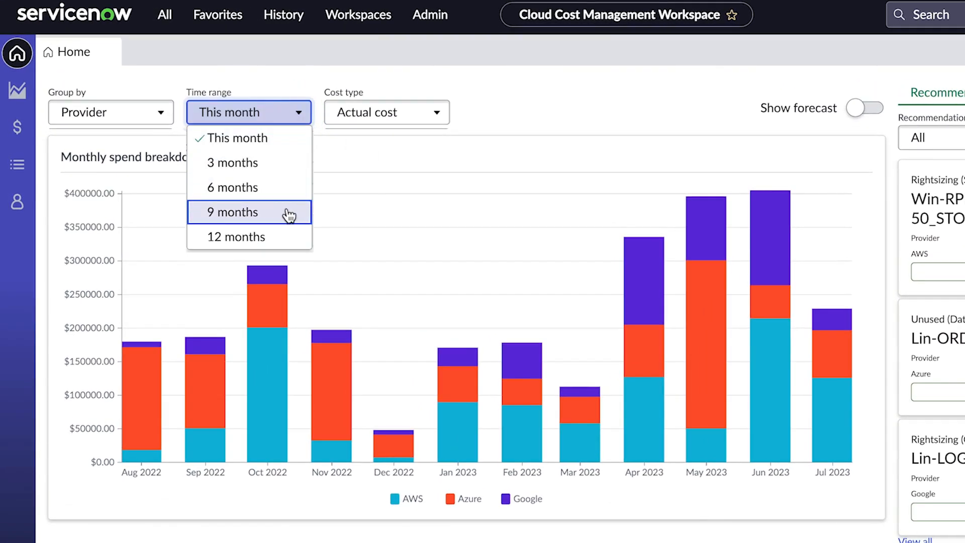
left_click(288, 213)
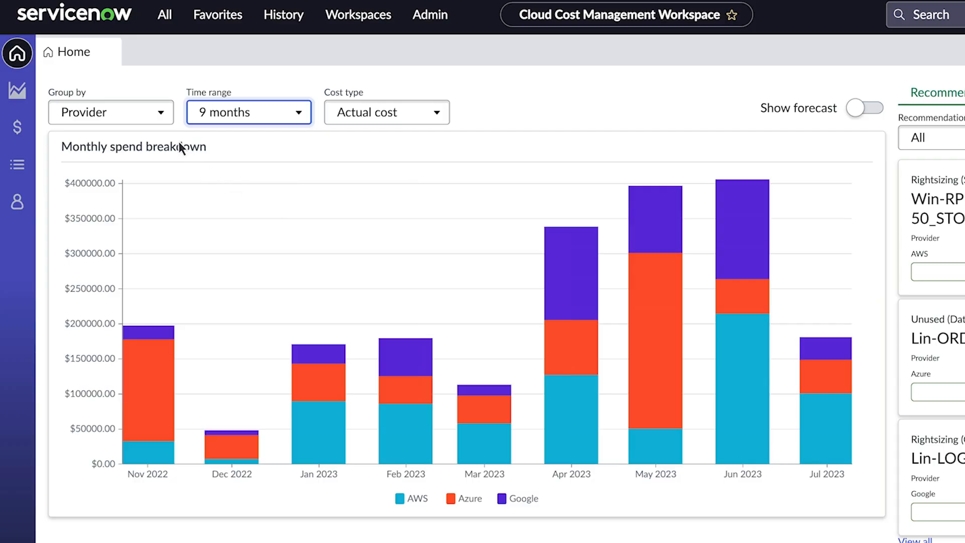
Check the grouping and cost type options, and briefly show the forecast on the monthly spend breakdown.
left_click(156, 114)
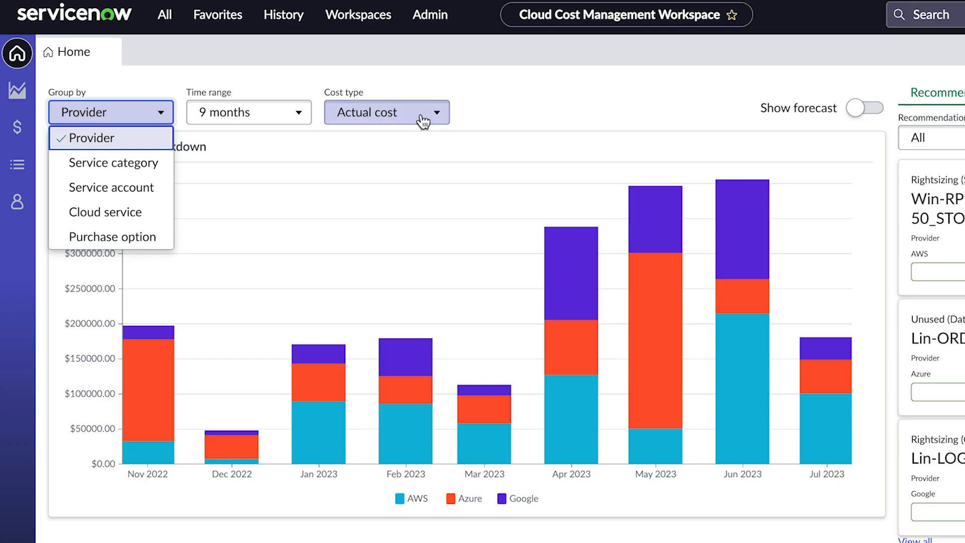
left_click(423, 119)
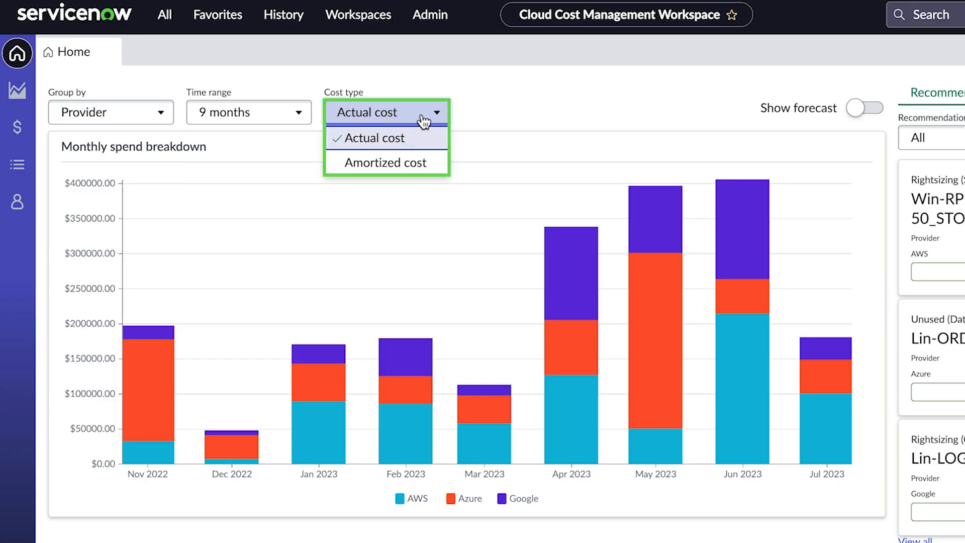
left_click(878, 109)
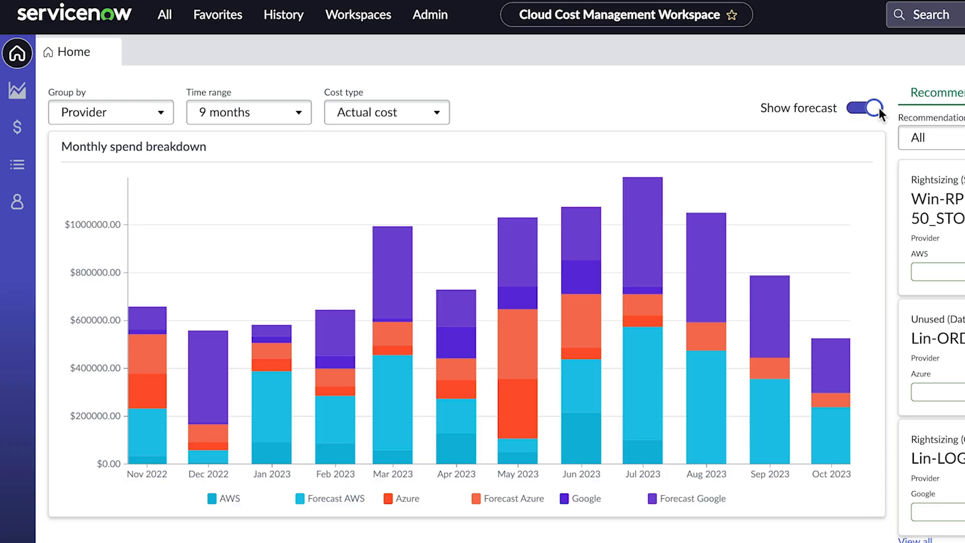
left_click(877, 109)
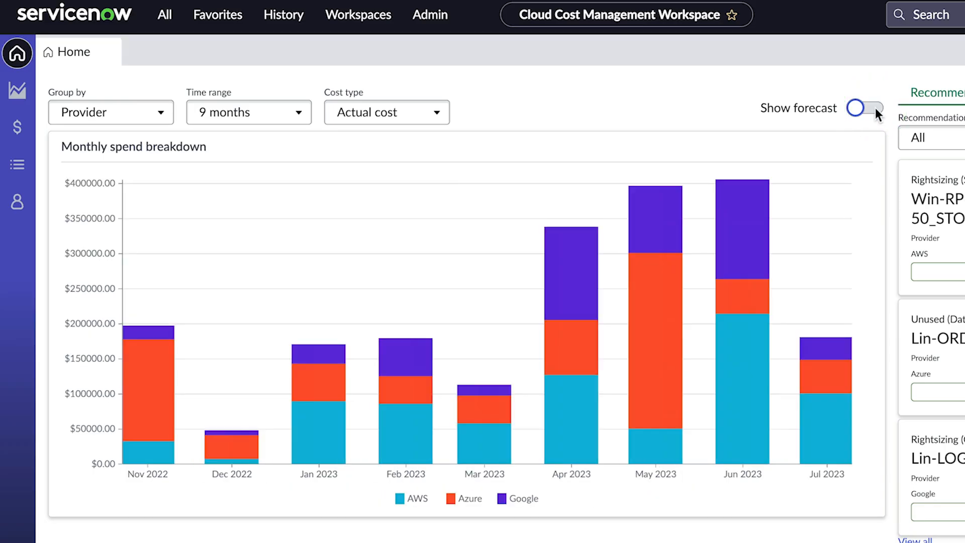
Show the monthly spend breakdown for 12 months, grouped by service account, as amortized cost.
left_click(299, 111)
left_click(280, 236)
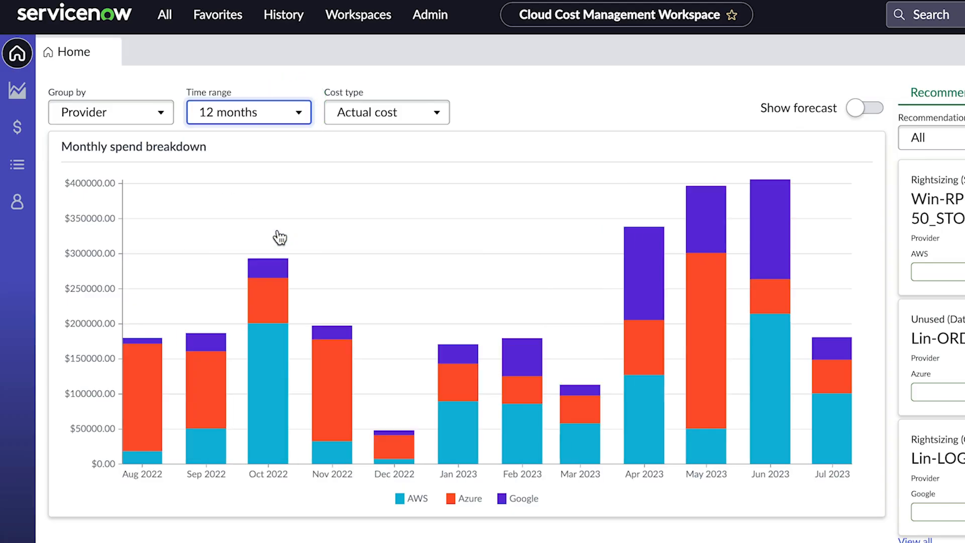
left_click(161, 111)
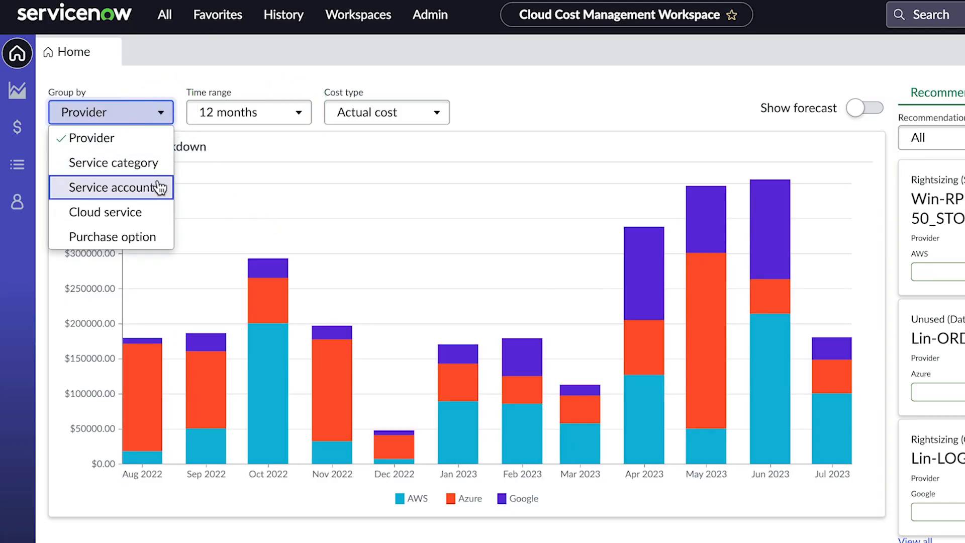
left_click(160, 187)
left_click(411, 110)
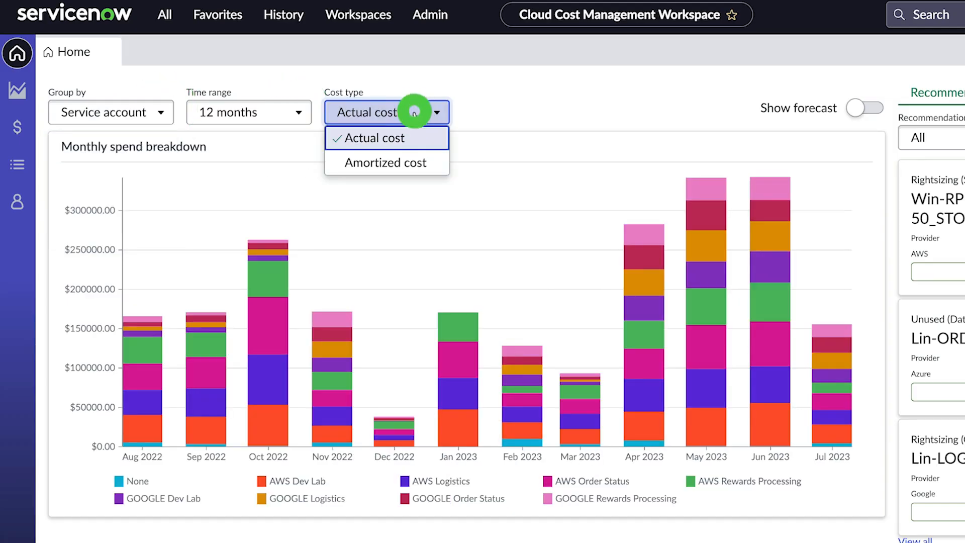
left_click(413, 162)
Show the monthly spend breakdown for 6 months, grouped by service category, as actual cost.
left_click(161, 112)
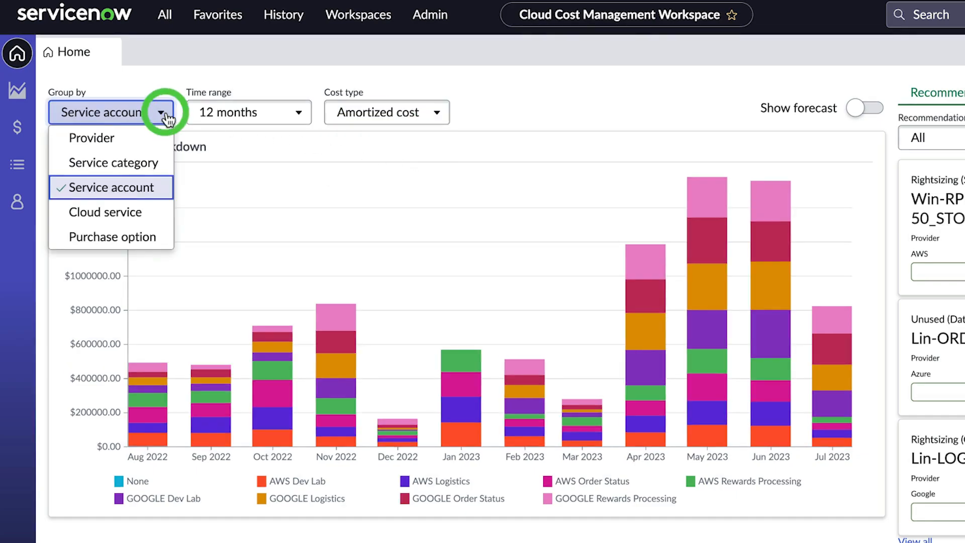
left_click(162, 164)
key("Tab")
key("Up")
key("Tab")
key("Up")
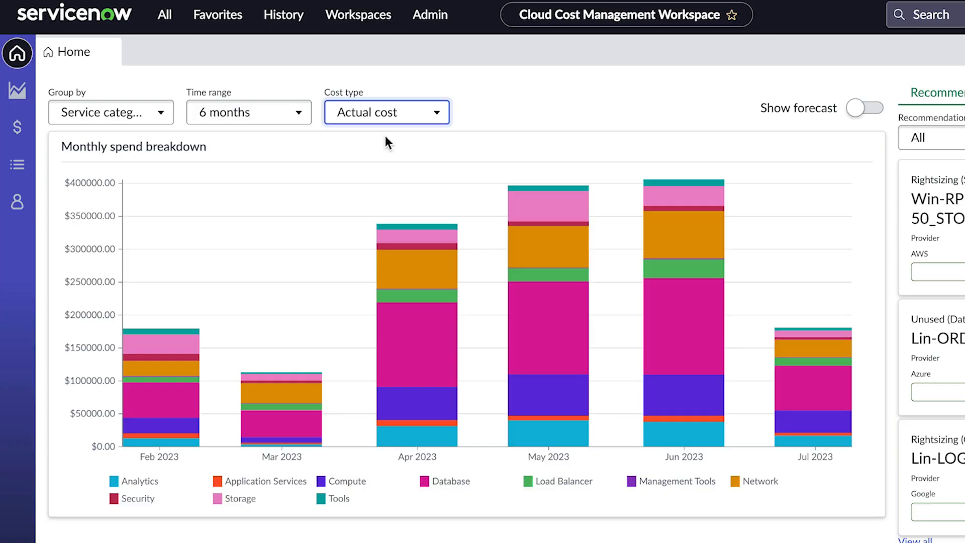
Open spend analytics from the April 2023 bar and show spend by provider for the last 3 months.
left_click(413, 362)
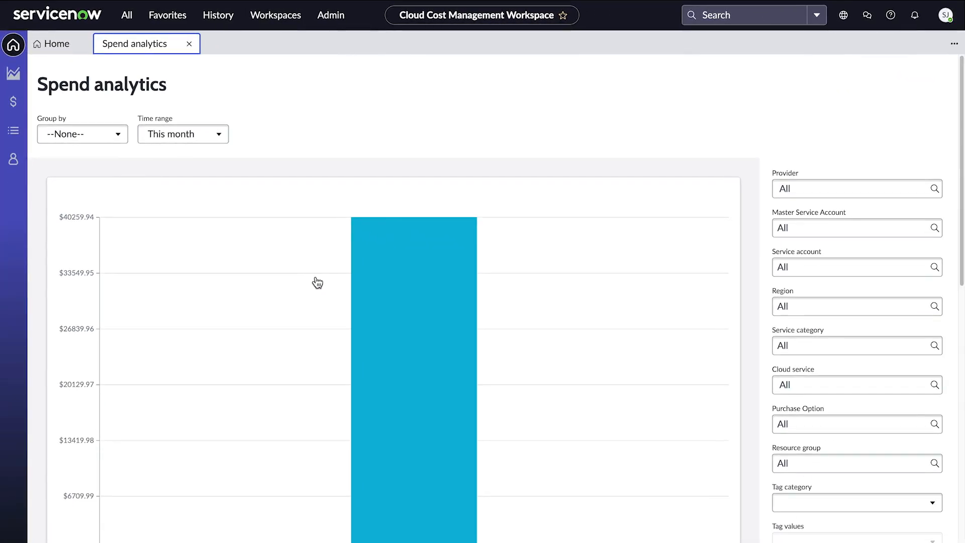
left_click(120, 134)
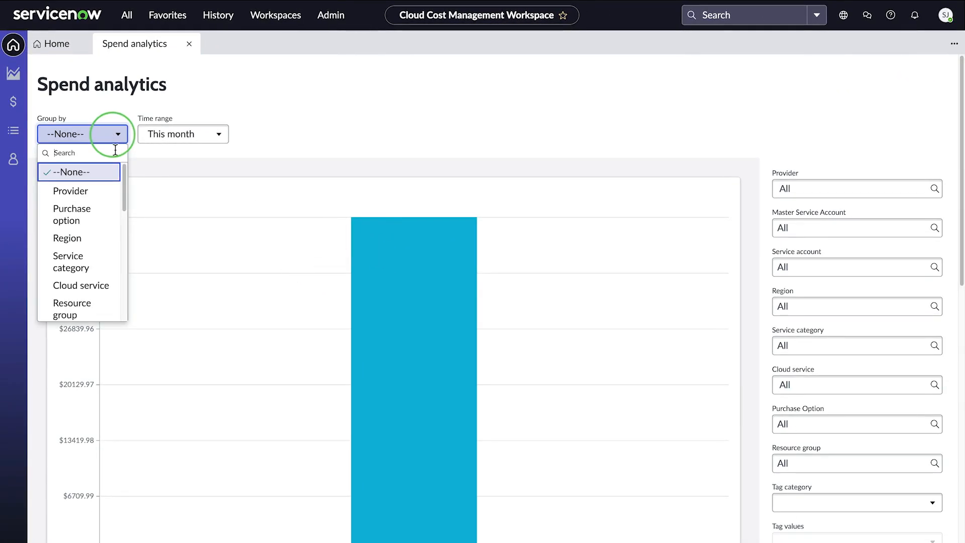
left_click(112, 191)
left_click(216, 133)
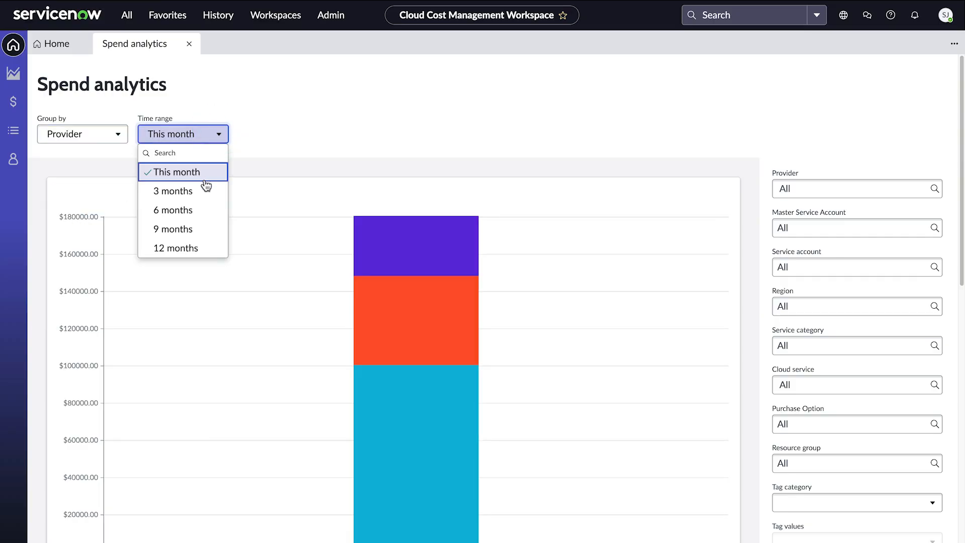
left_click(205, 190)
mouse_move(594, 280)
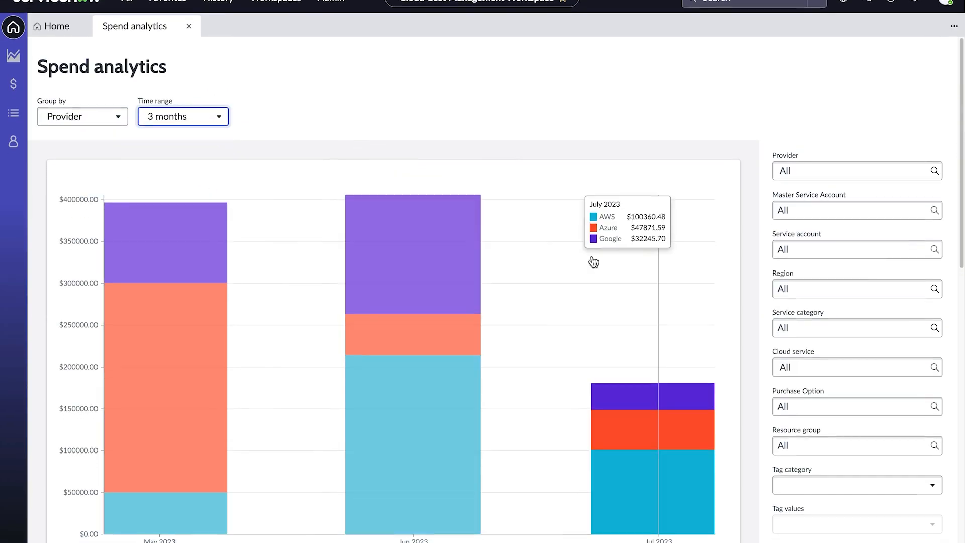
Filter the spend analytics to the Compute service category and the On Demand purchase option.
left_click(800, 328)
left_click(843, 444)
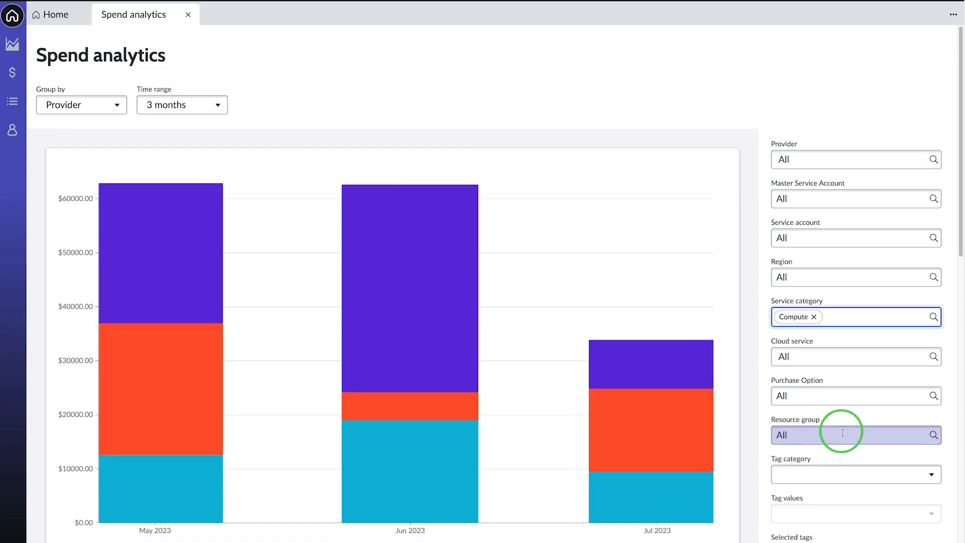
left_click(834, 395)
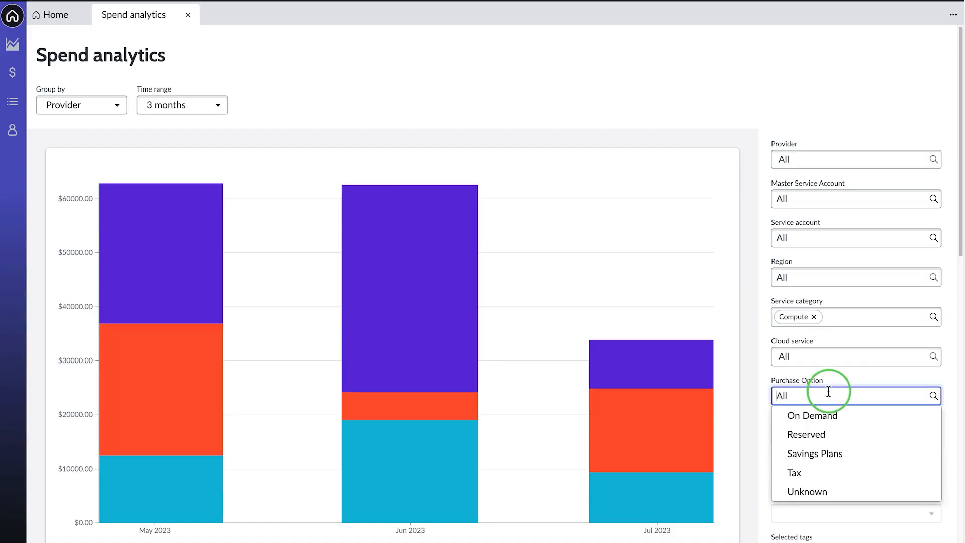
left_click(830, 416)
Filter the spend analytics by the Application feature tag with the value Routing, and review the matching records.
left_click(863, 483)
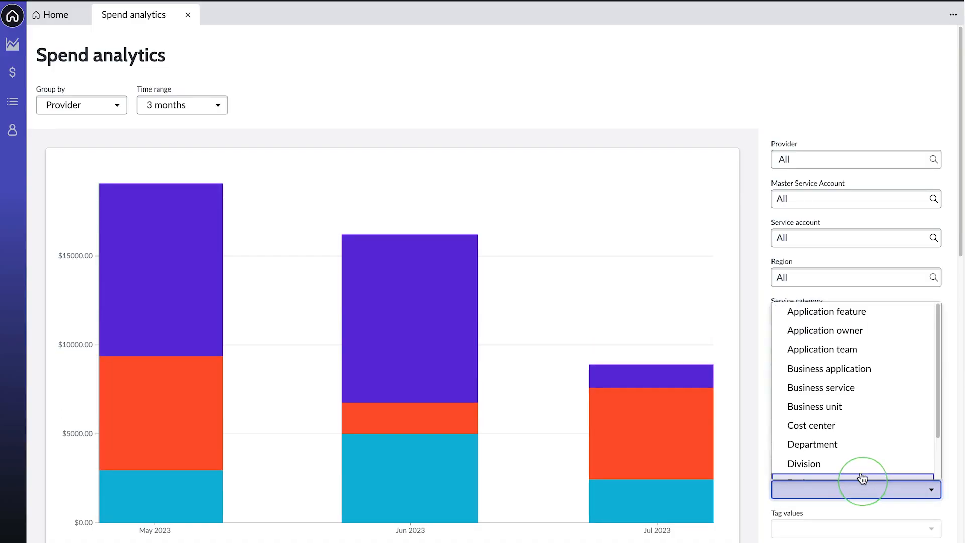
left_click(871, 312)
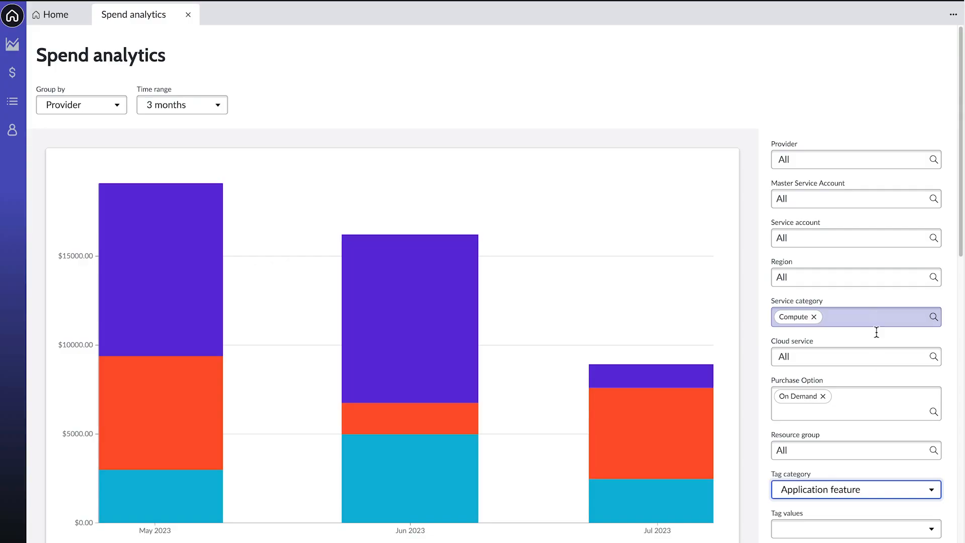
left_click(823, 532)
left_click(855, 433)
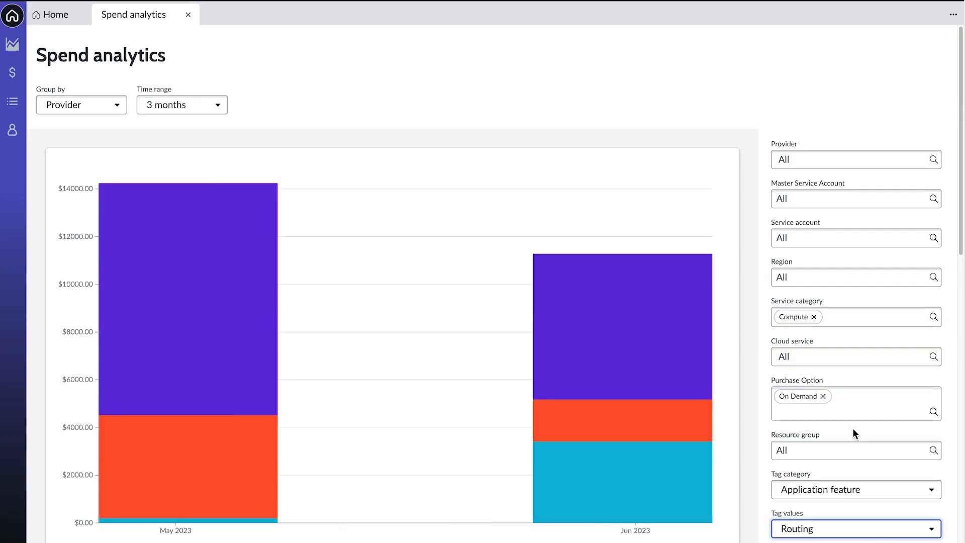
scroll(947, 483, "down", 10)
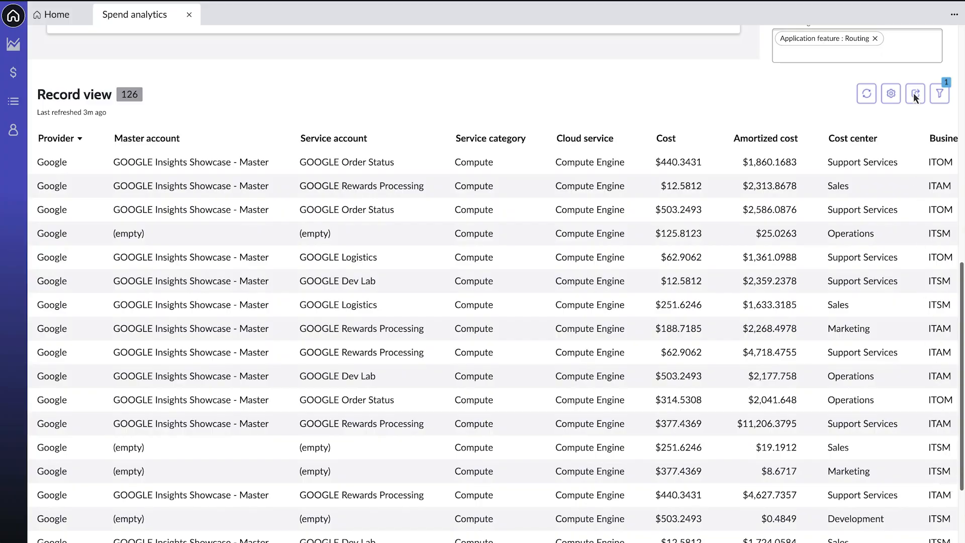
Return to the home page, open the full recommendations overview and display the Rightsizing recommendations.
left_click(66, 17)
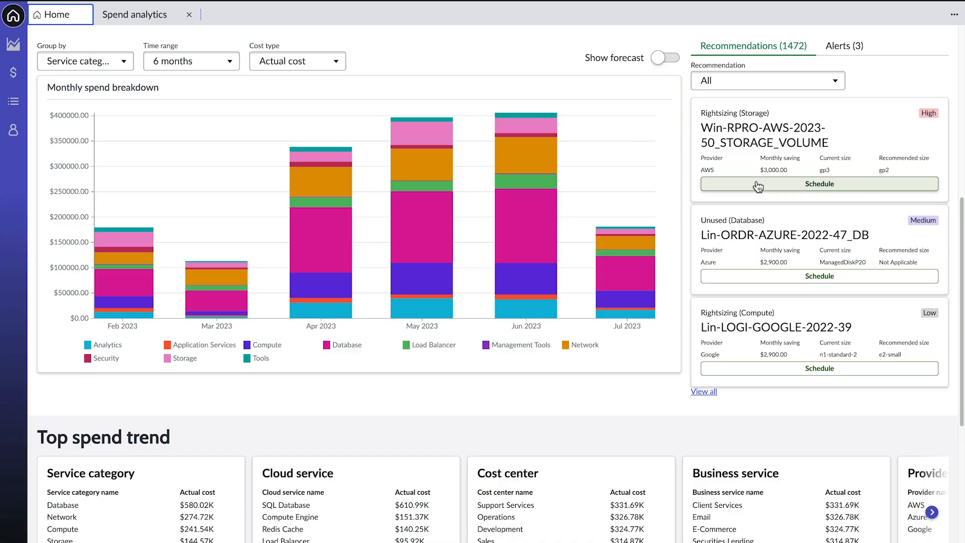
left_click(706, 393)
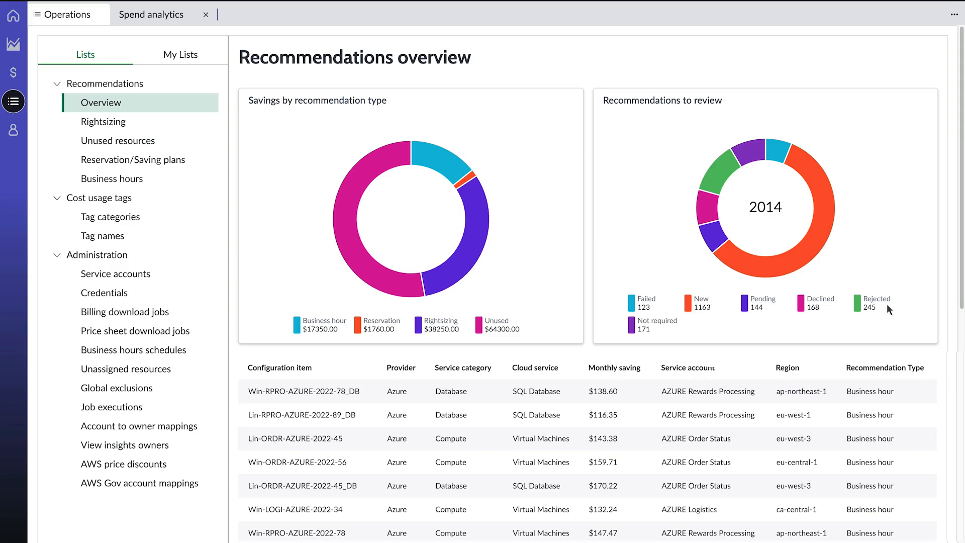
left_click(139, 126)
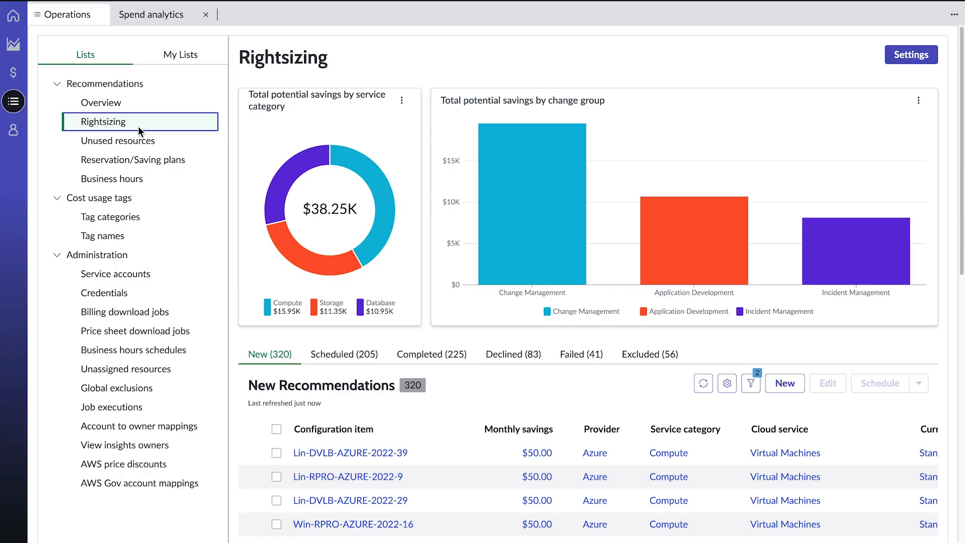
Open the Compute potential savings records from the service category chart and show only those matching the Virtual Machines cloud service.
mouse_move(374, 188)
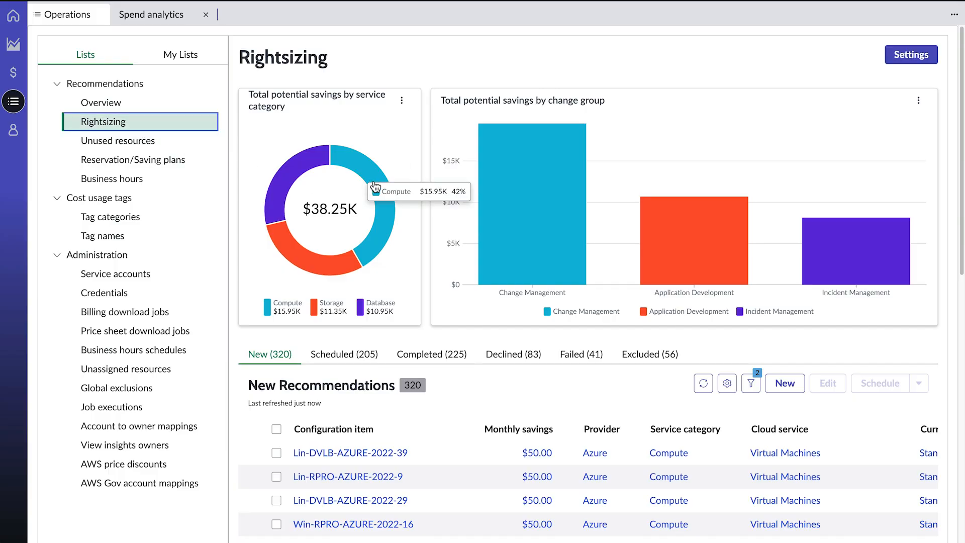
left_click(375, 188)
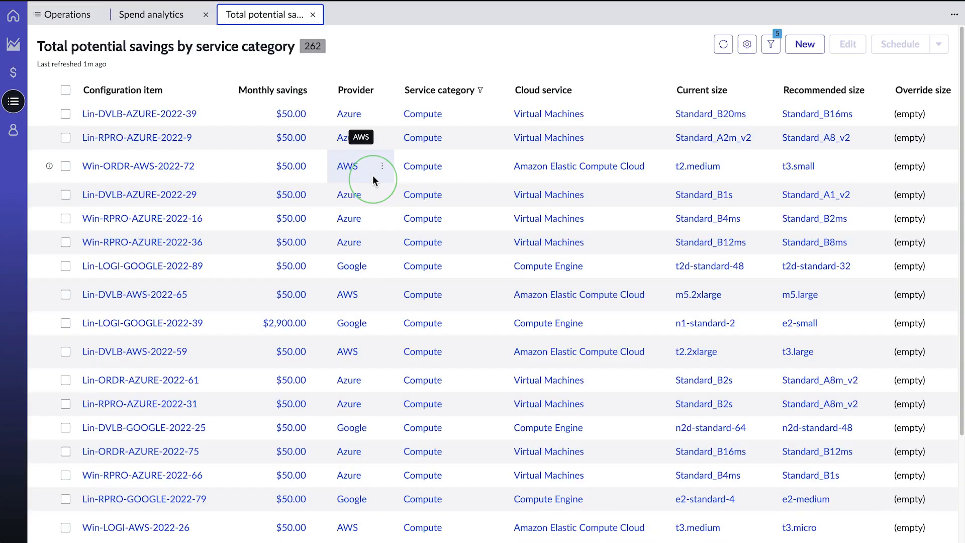
left_click(654, 114)
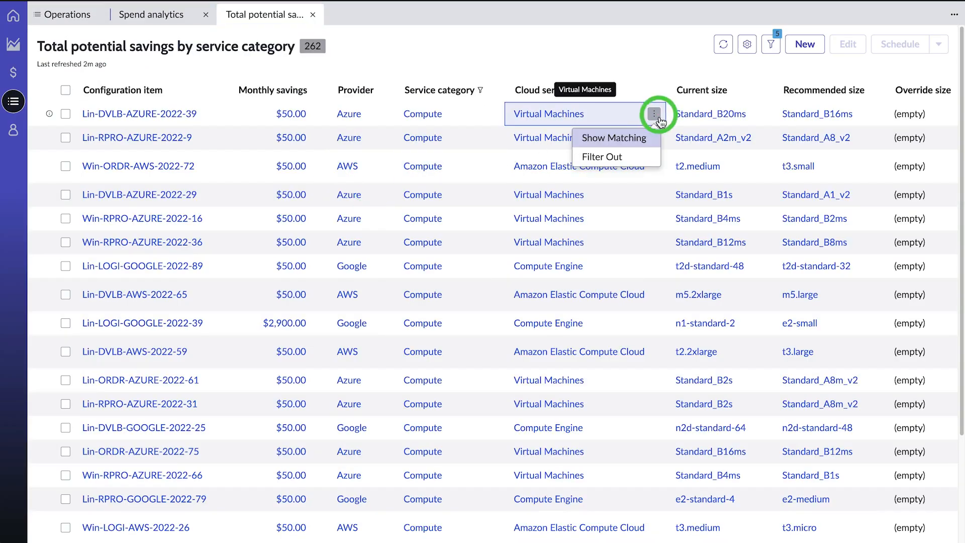
left_click(616, 133)
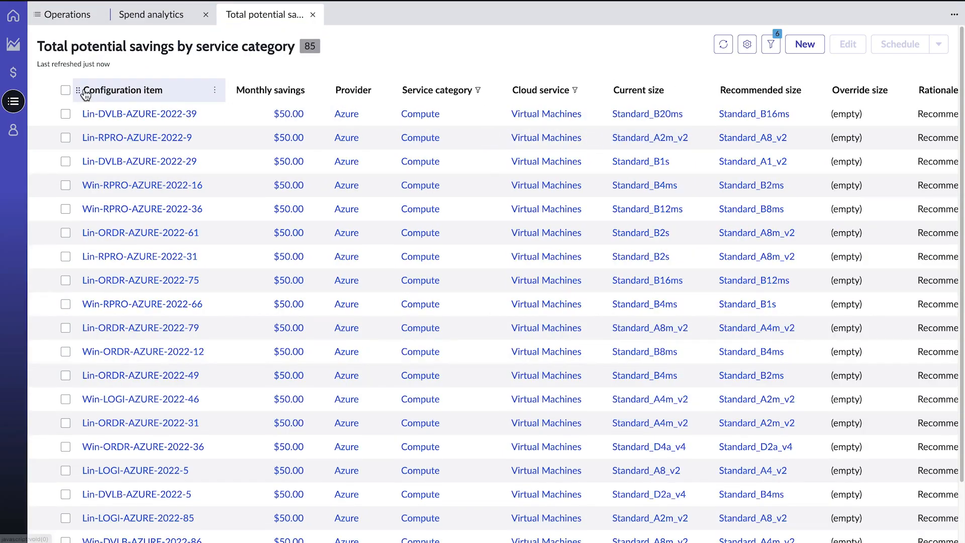
Select every recommendation in the filtered Virtual Machines list and display the additional bulk actions available besides Schedule.
left_click(66, 90)
left_click(264, 117)
left_click(939, 45)
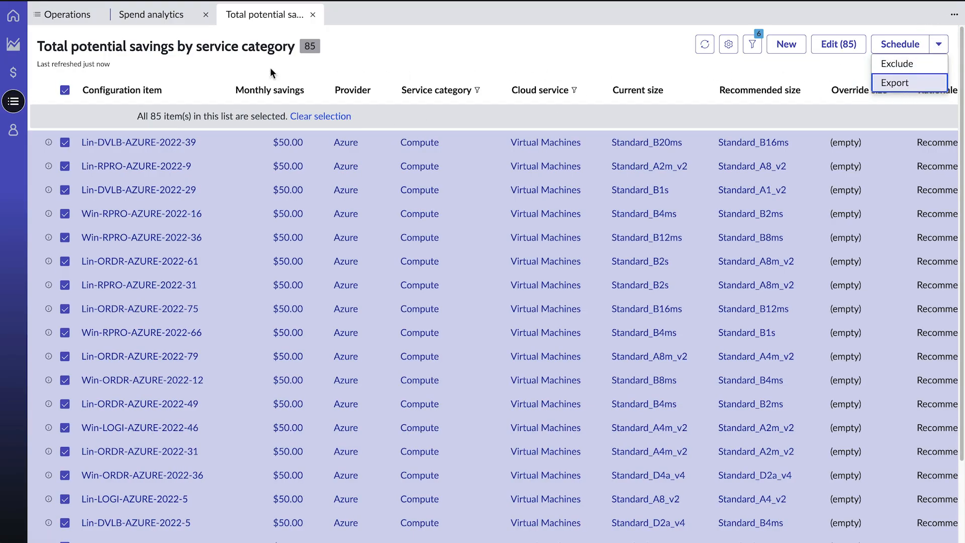
Review the Schedule Job options for the Rightsizing recommendation Lin-DVLB-AZURE-2022-39, including Auto approval and Add to job, and cancel without submitting.
left_click(72, 18)
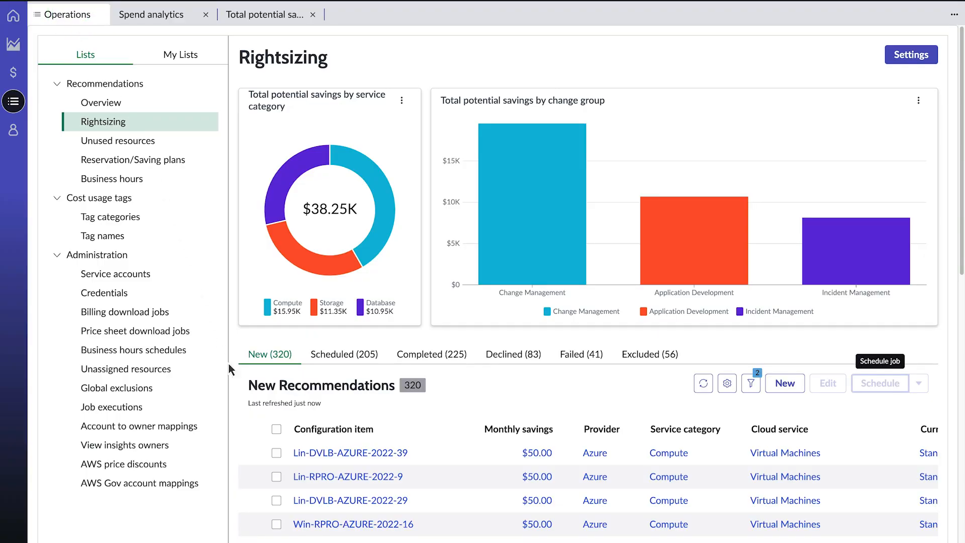
left_click(276, 453)
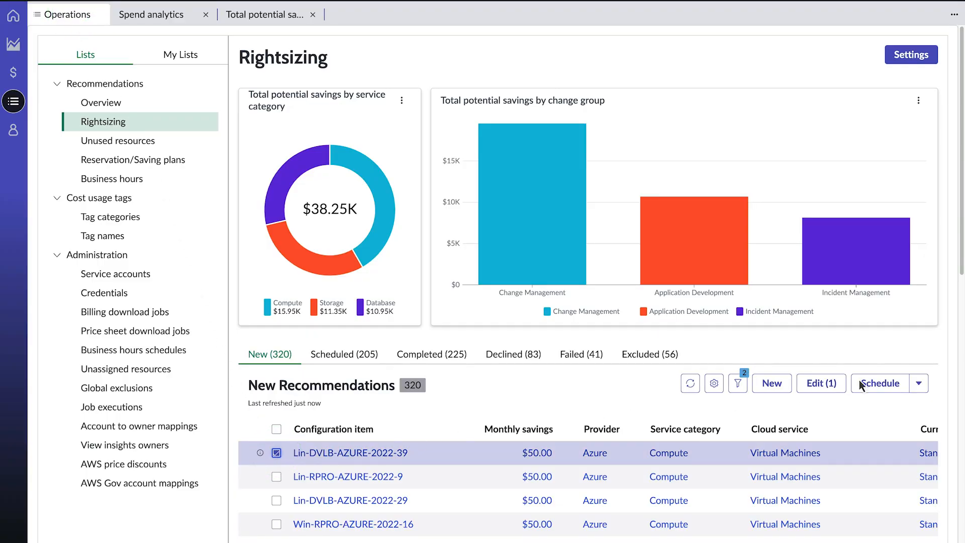
left_click(873, 382)
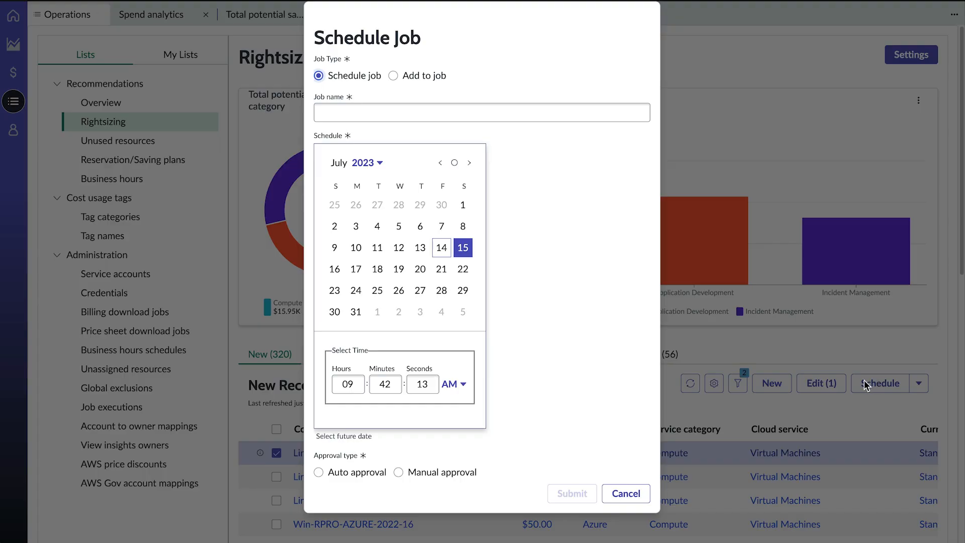
left_click(319, 472)
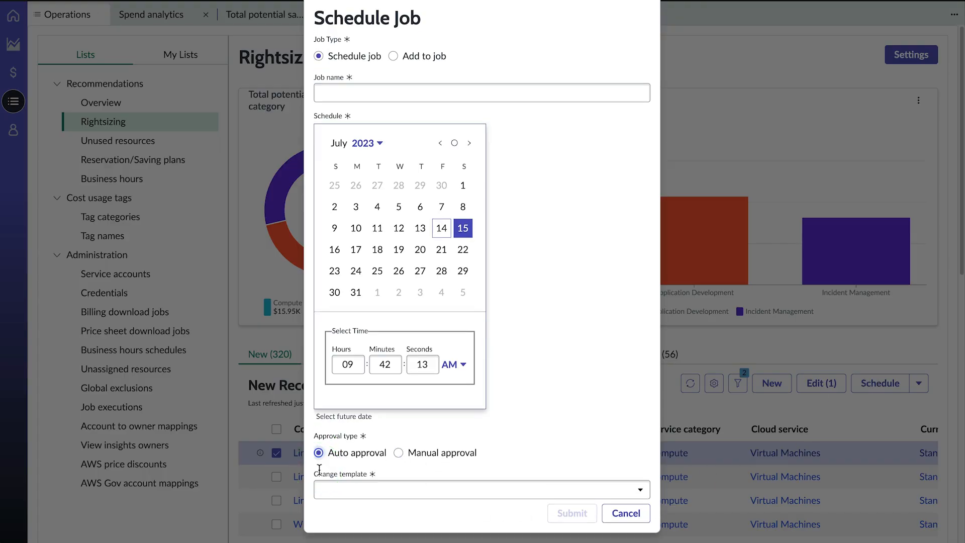
left_click(393, 56)
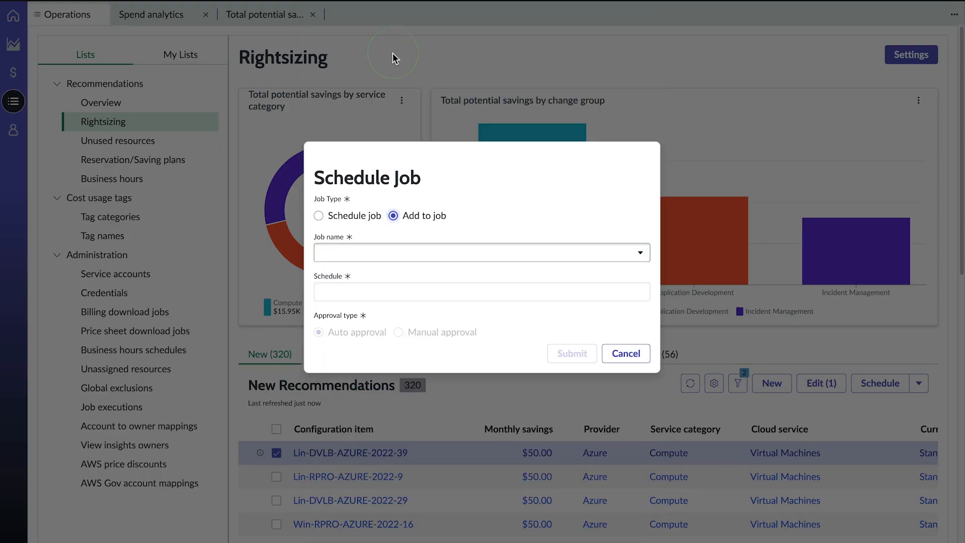
left_click(627, 360)
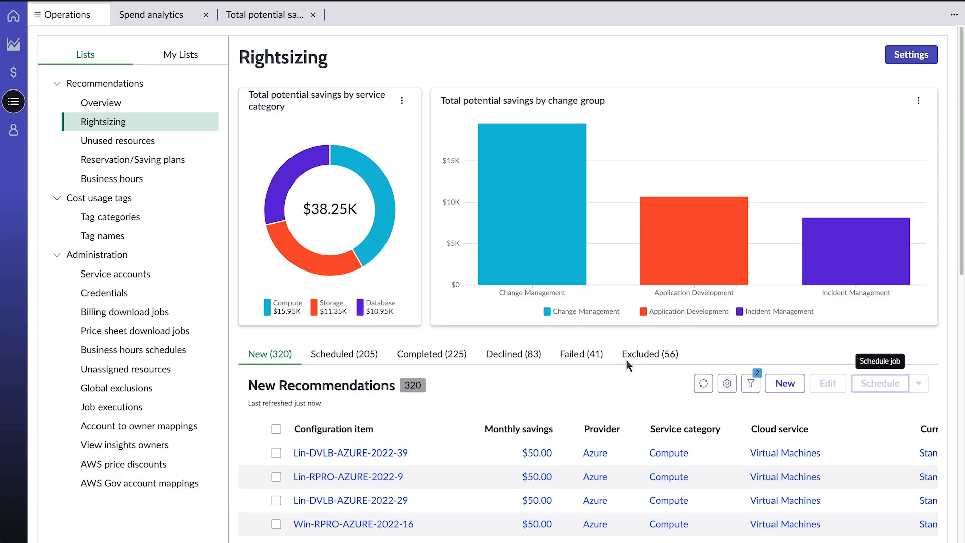
Return to the home page and view the Actual vs potential savings charts by provider, service category and environment.
left_click(13, 18)
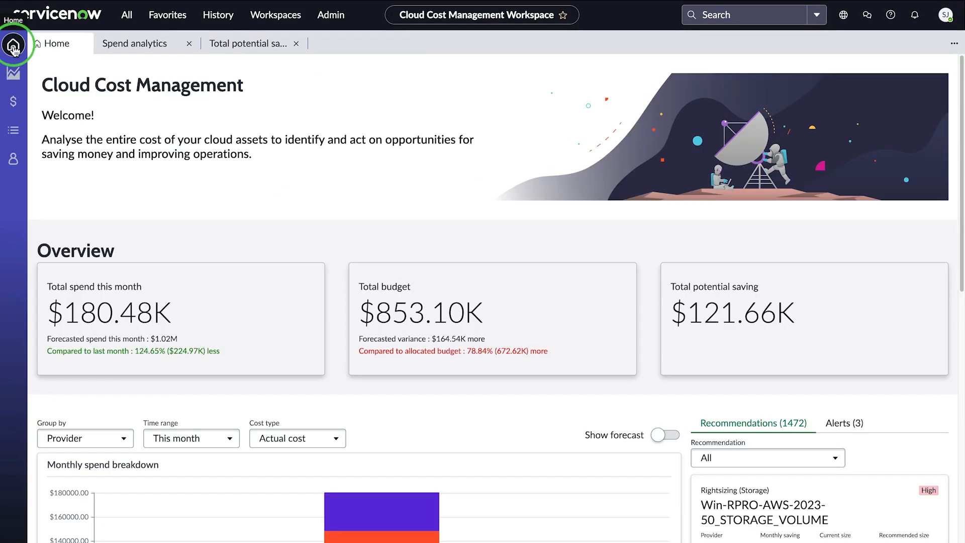
scroll(483, 301, "down", 10)
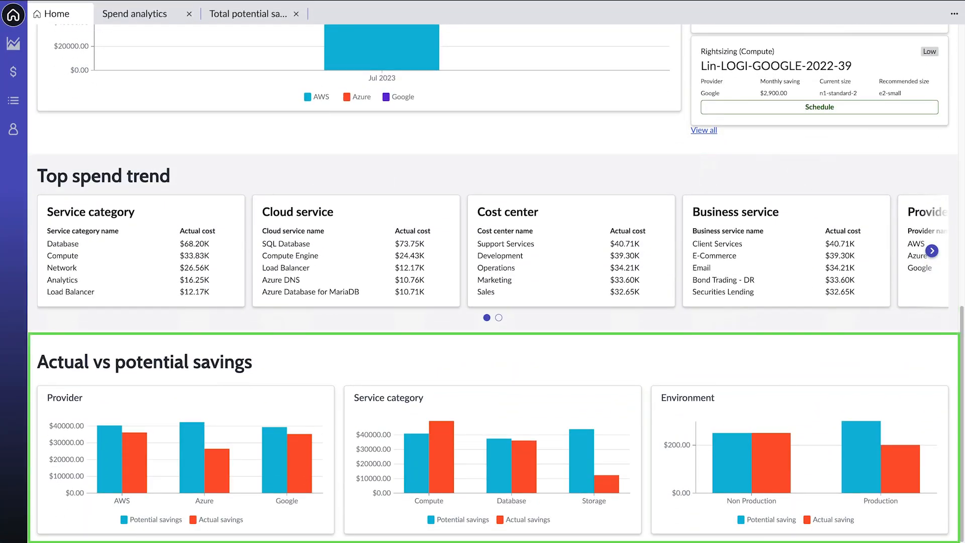
Open the Budget overview and set the Budget vs Spend chart to compare budget with forecasted spend.
left_click(13, 43)
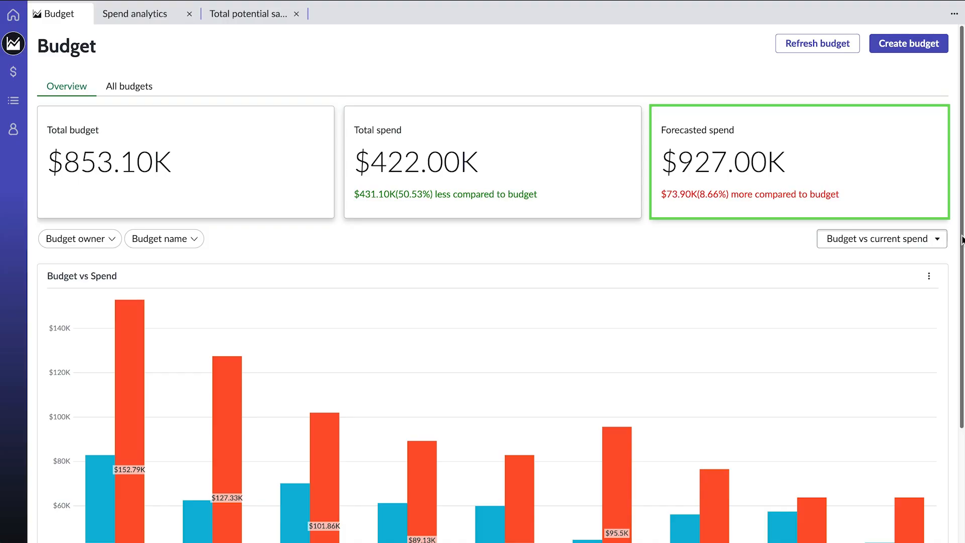
scroll(948, 179, "down", 3)
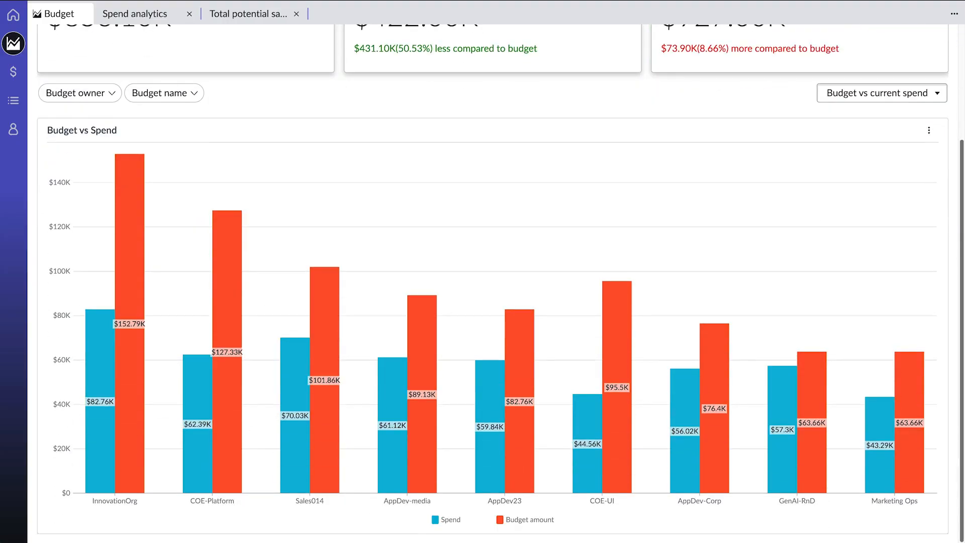
left_click(928, 96)
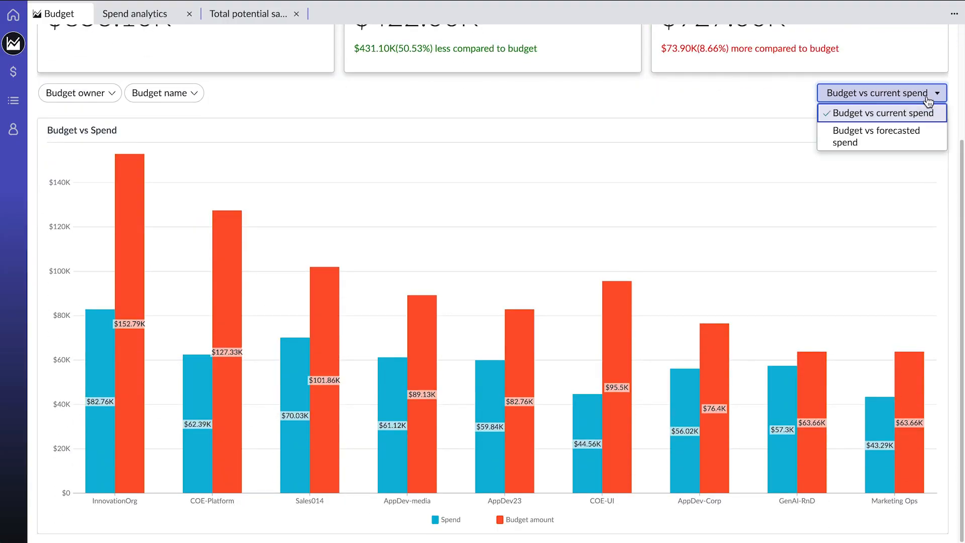
left_click(912, 133)
Show all budgets and search them by a budget owner's first name.
scroll(941, 154, "up", 3)
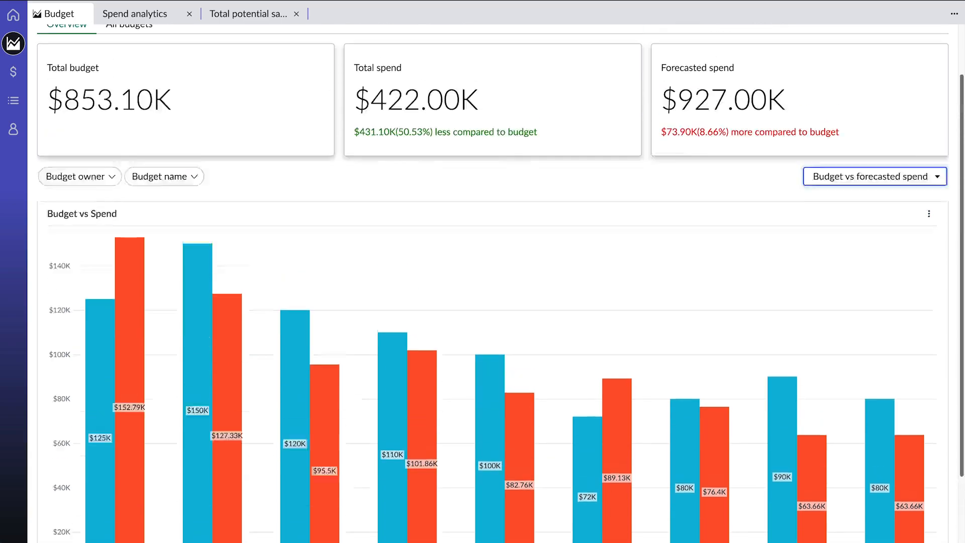
left_click(134, 86)
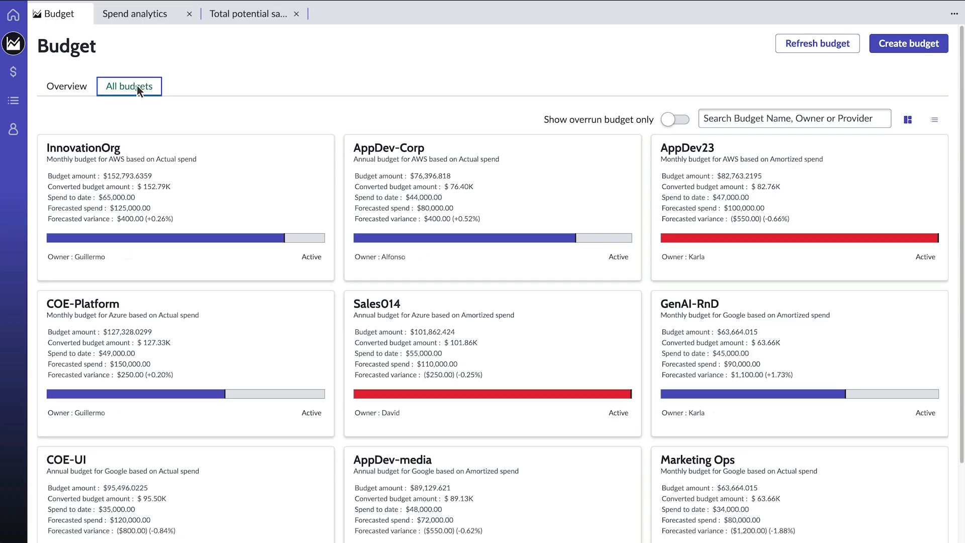
left_click(704, 118)
type("karla")
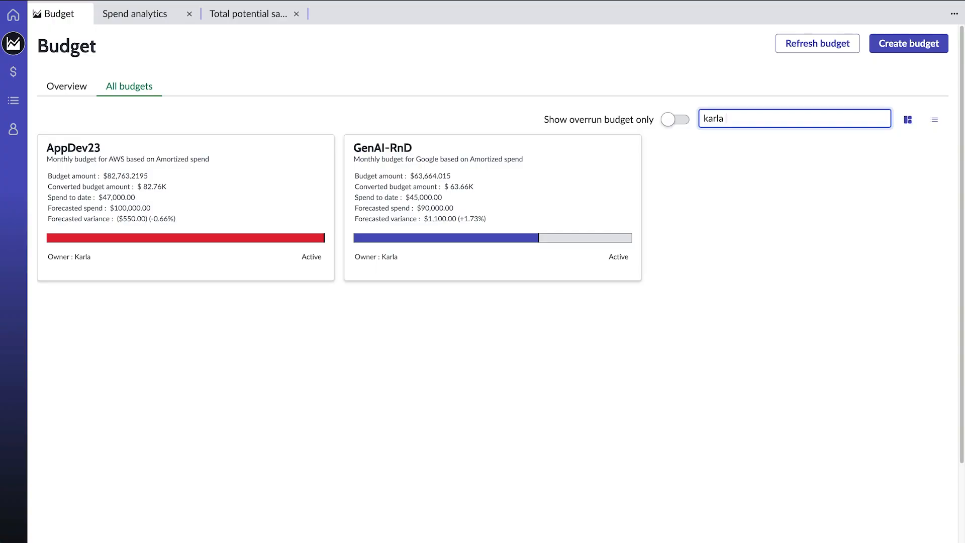
Clear the budget owner search and switch all budgets from cards to the list view.
triple_click(707, 116)
key("BackSpace")
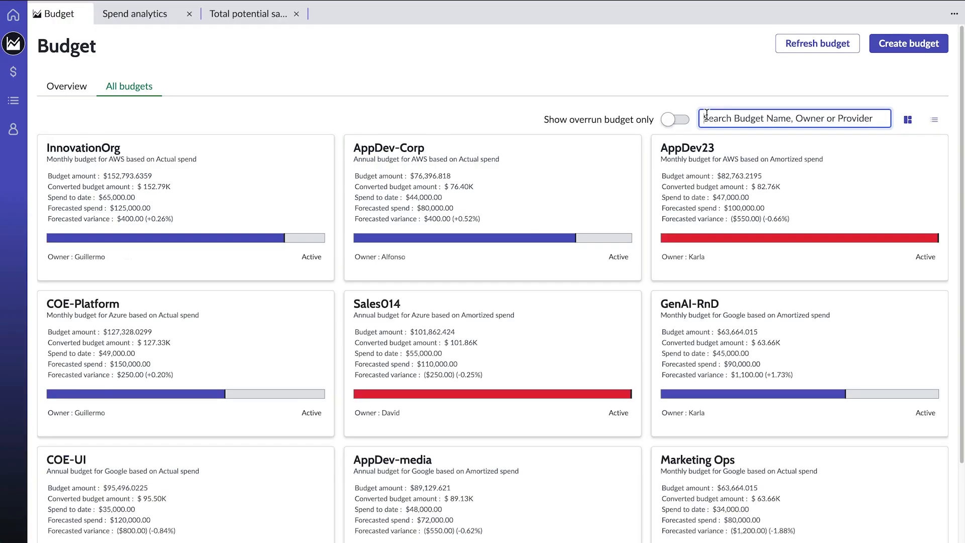
left_click(935, 120)
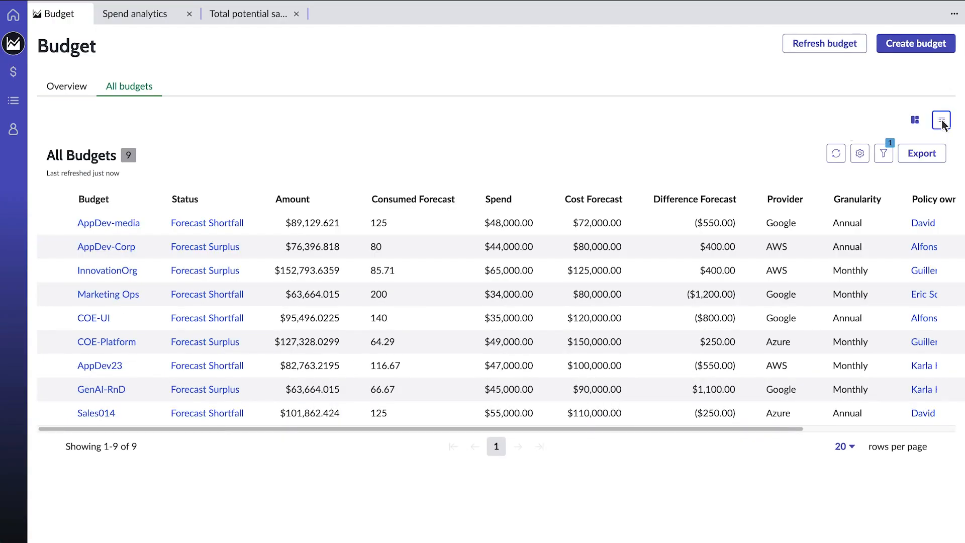
Open the Spend dashboard and inspect the daily spend by service category for June 20.
left_click(13, 72)
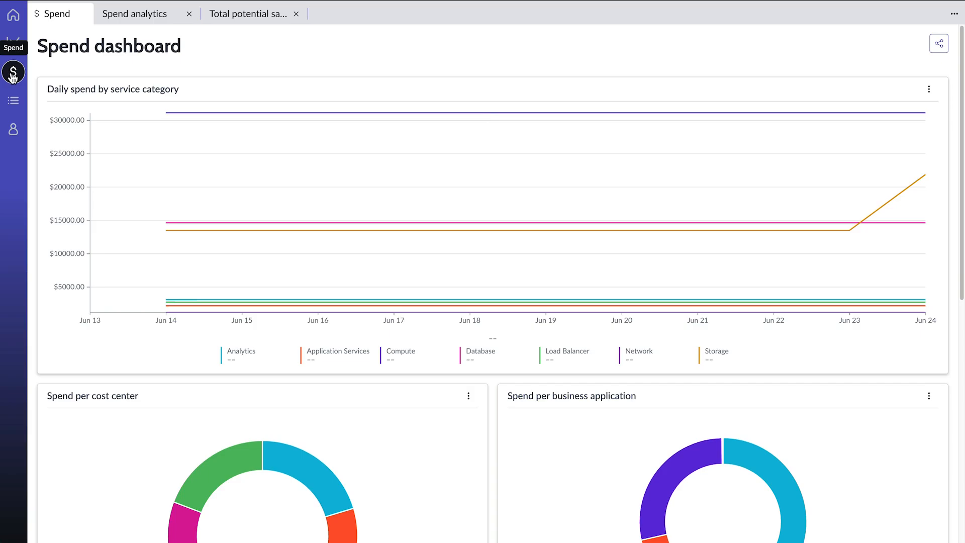
mouse_move(605, 220)
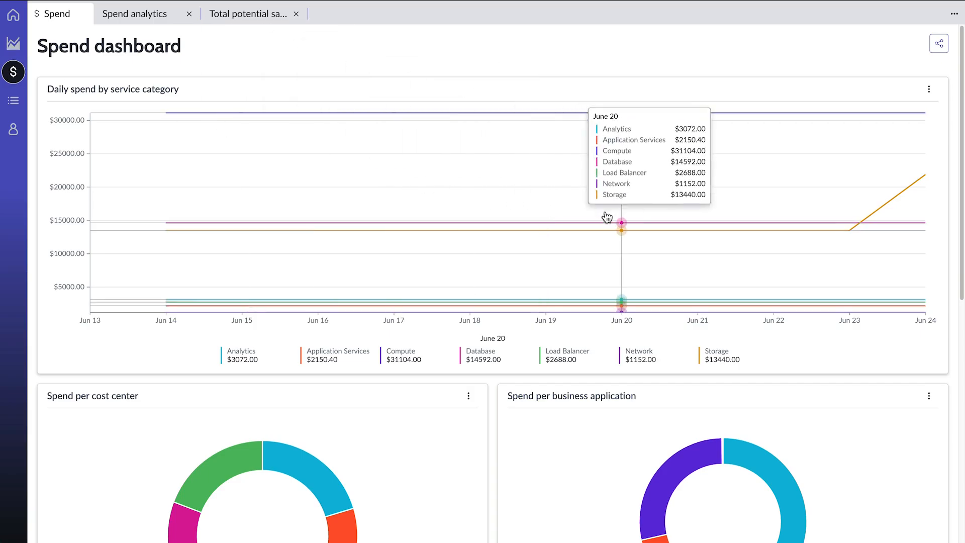